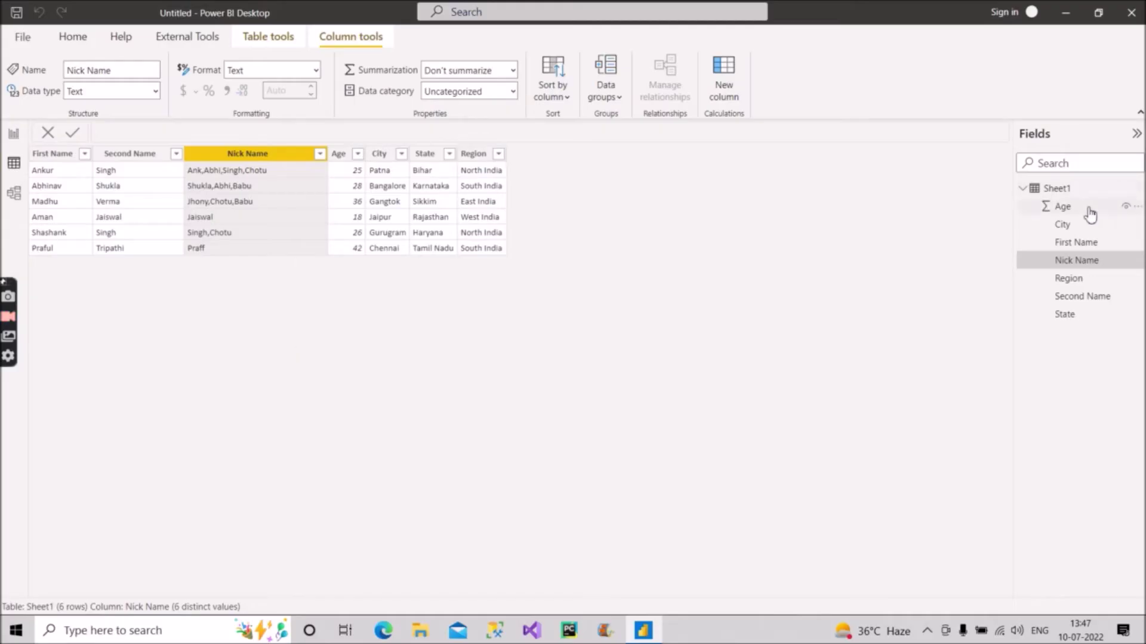
- Create a new measure in the Sheet1 table and clear its default name
right_click(1087, 242)
click(747, 277)
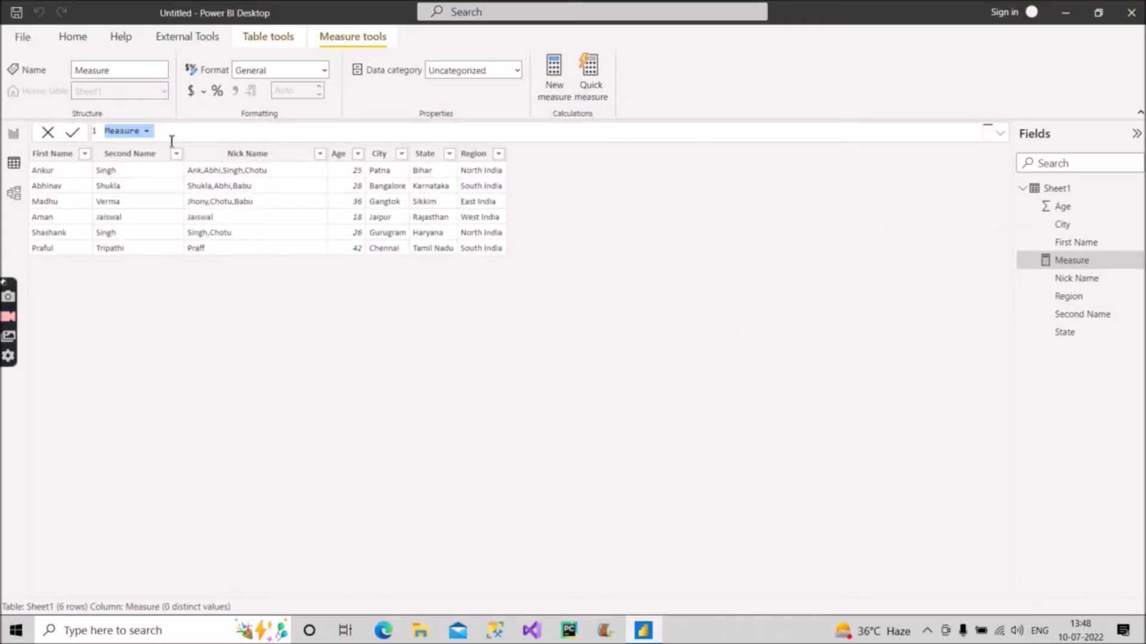
click(171, 141)
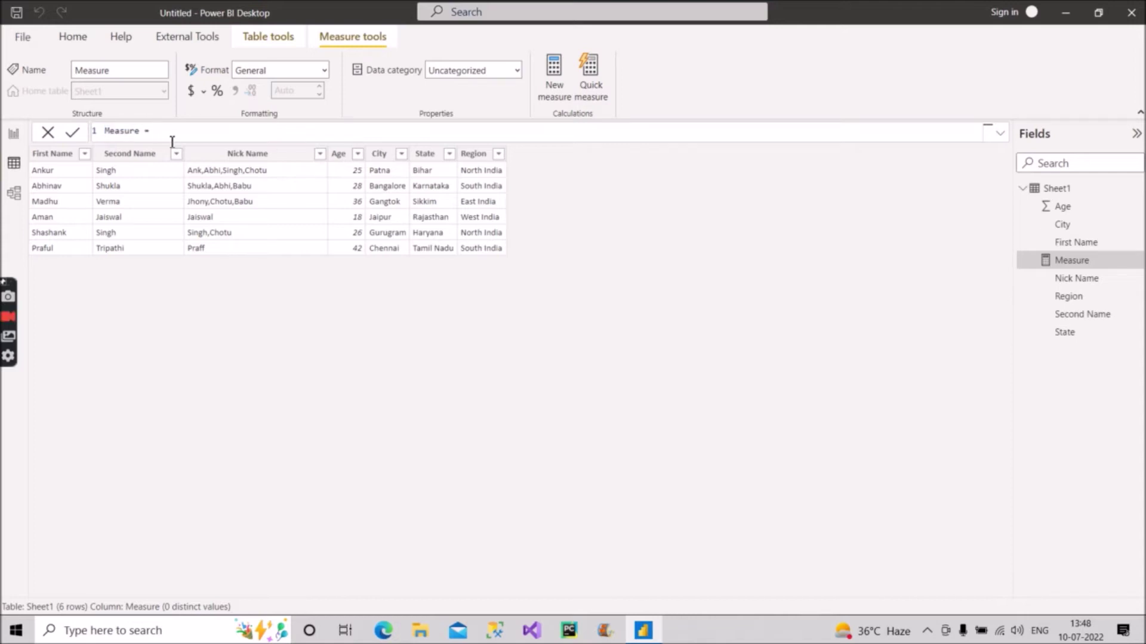
key(BackSpace)
key(BackSpace)
key(BackSpace)
key(BackSpace)
key(BackSpace)
key(BackSpace)
key(BackSpace)
key(BackSpace)
key(BackSpace)
key(BackSpace)
- Write 'Count of chotu = CALCULATE(COUNT(Sheet1[Nick Name]), SEARCH(' using autocomplete
text(Count of chotu =ca)
key(Tab)
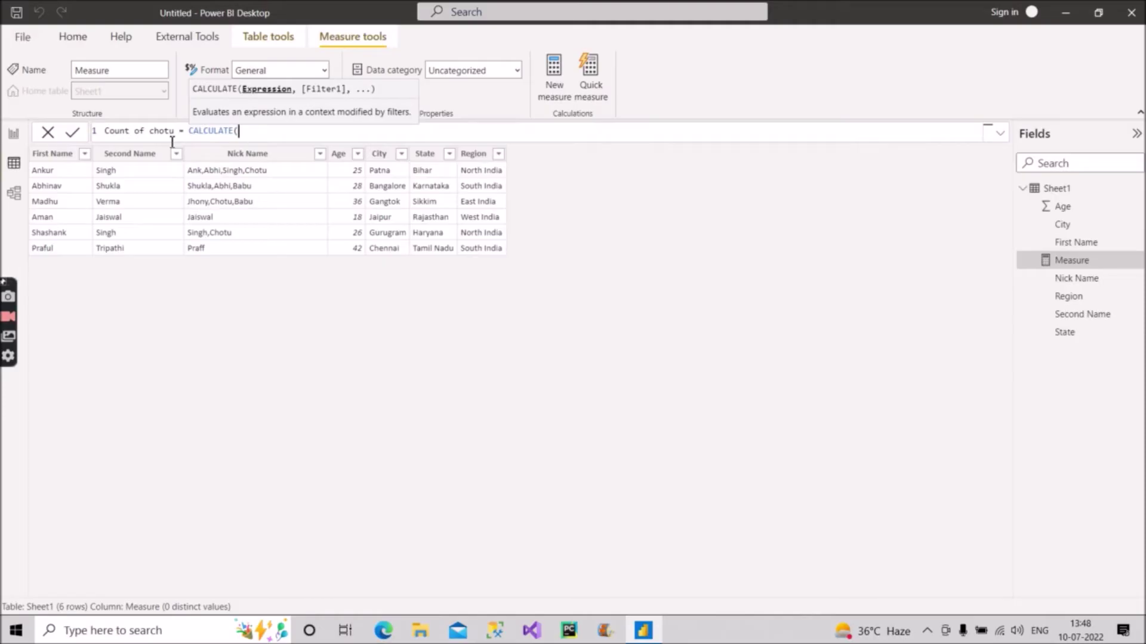
text(coun)
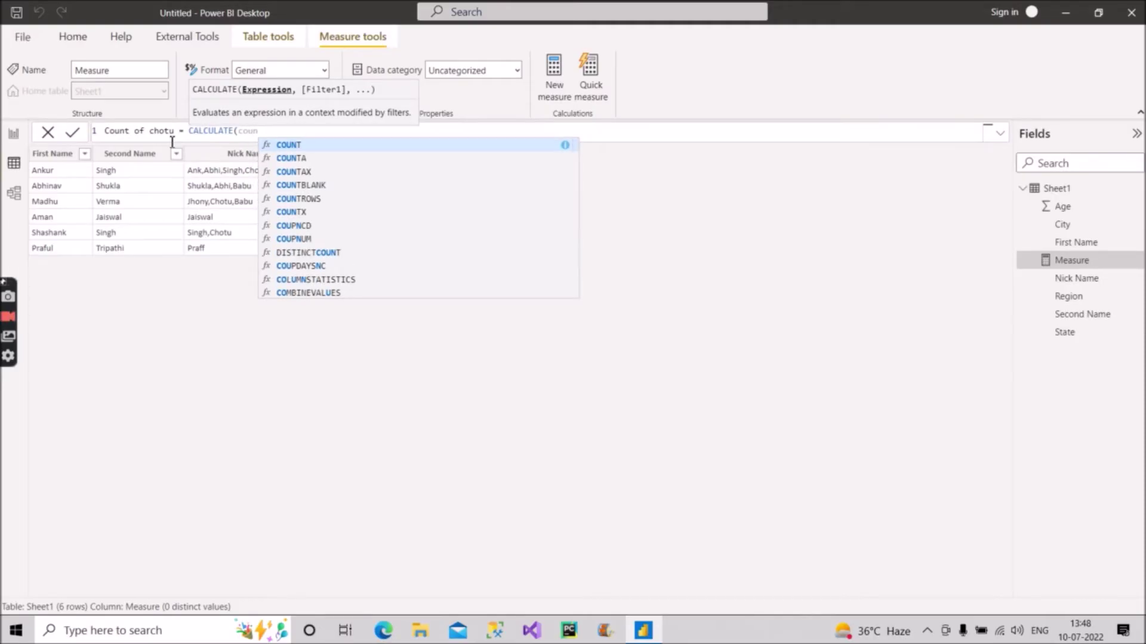
key(Tab)
text(ni)
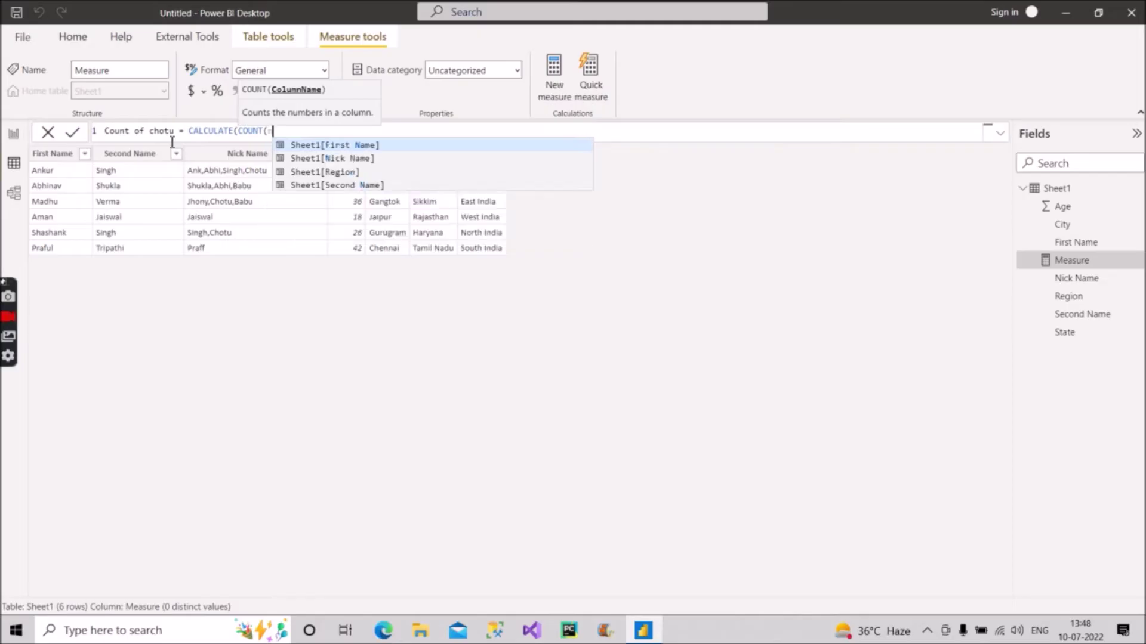
key(Tab)
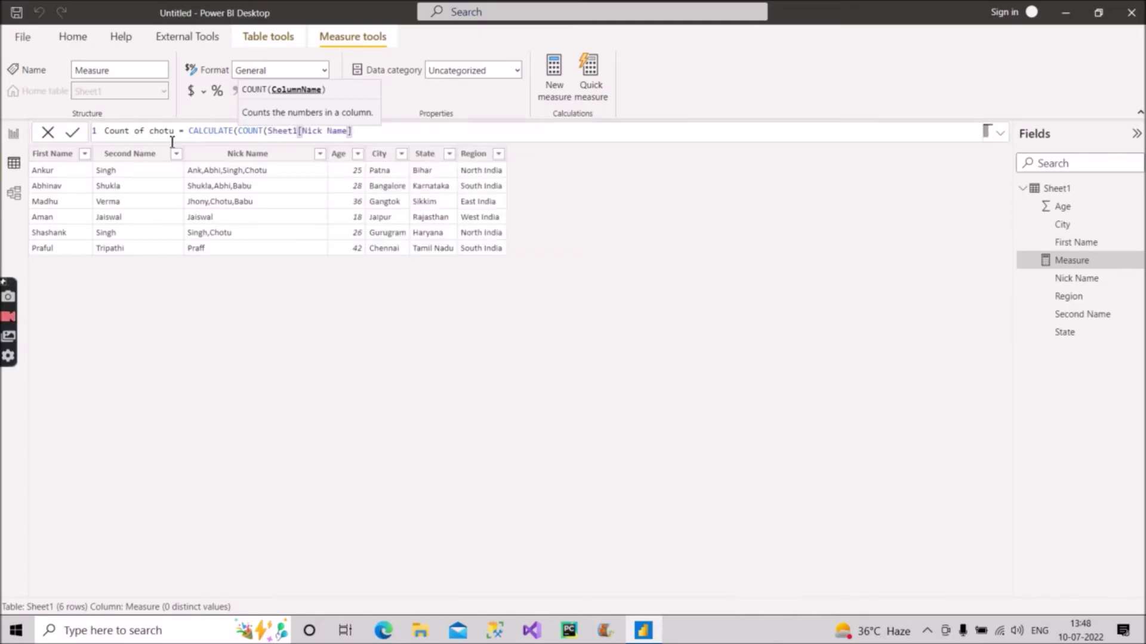
text(),)
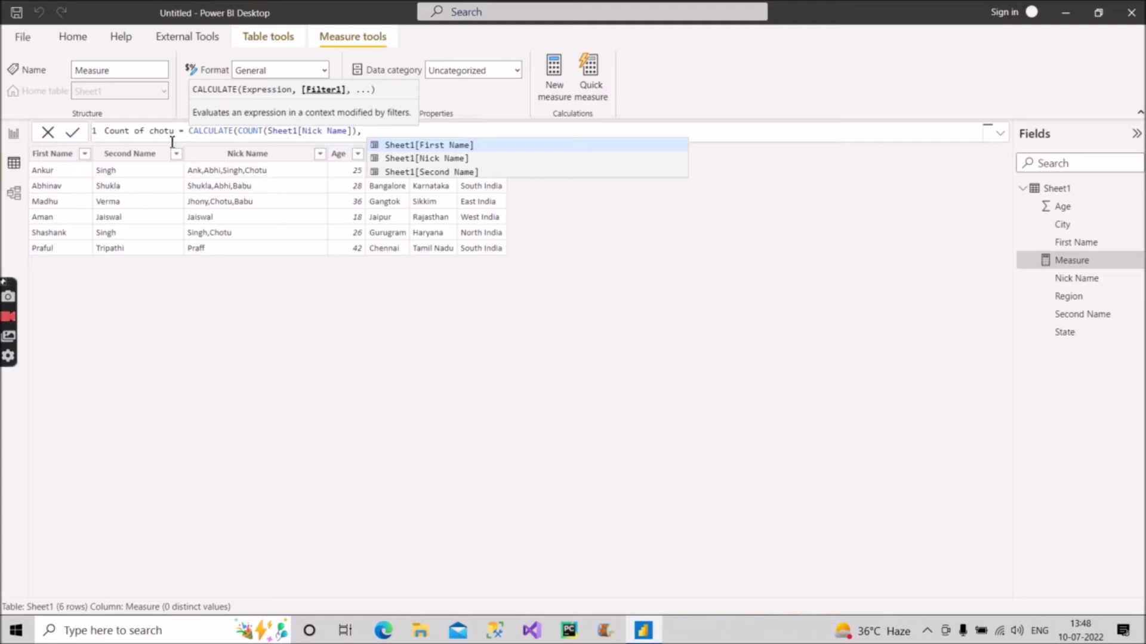
text(sear)
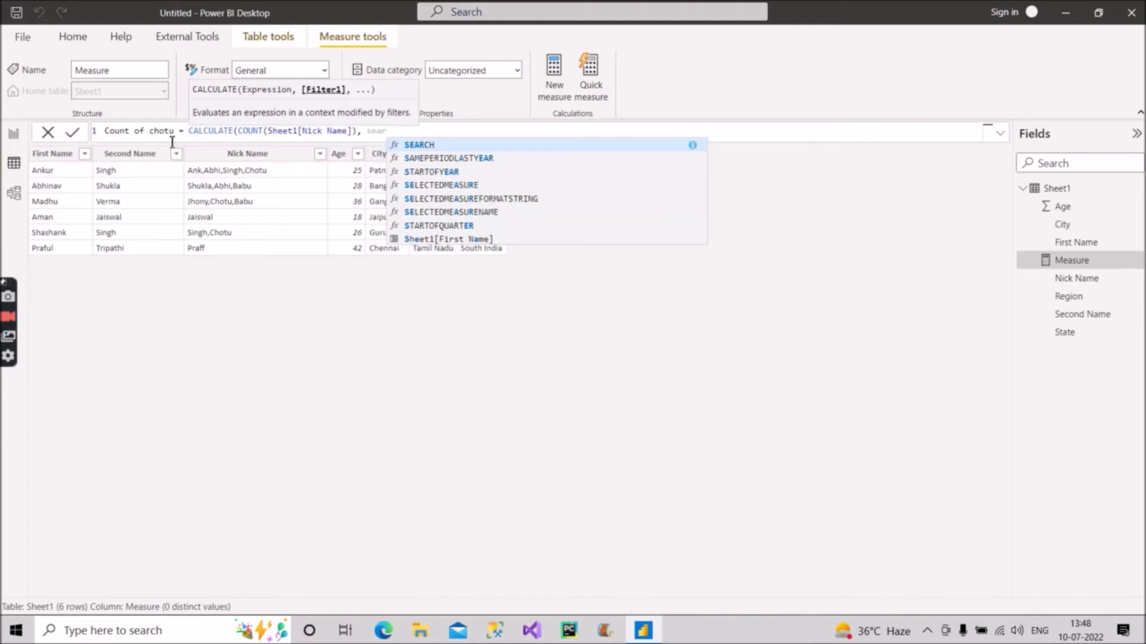
key(Tab)
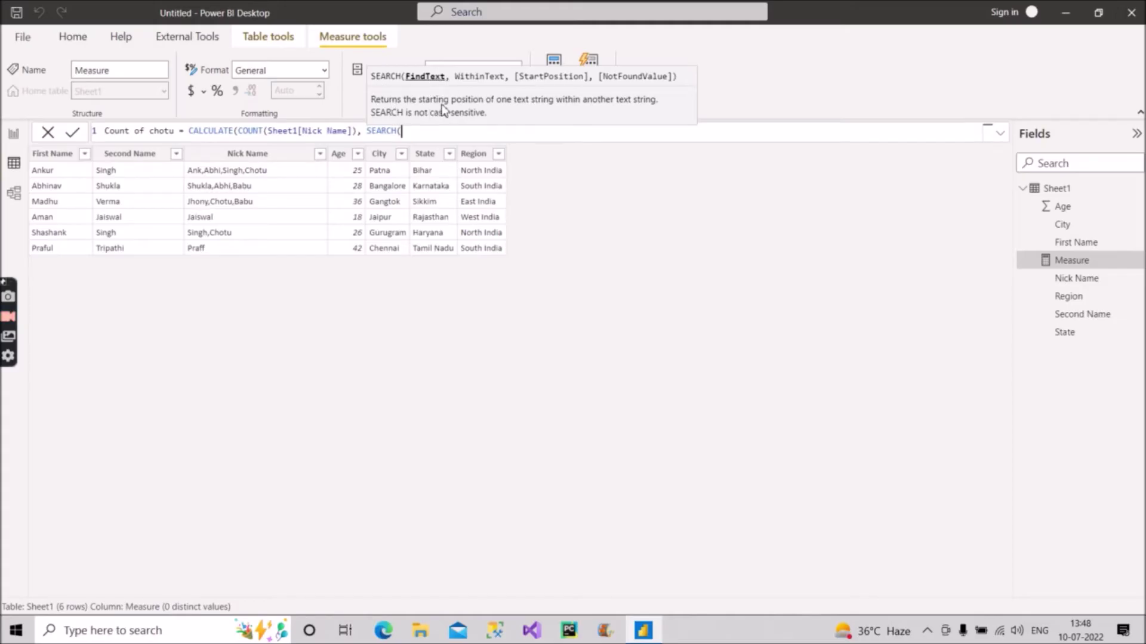
- Complete the filter as SEARCH("Chotu",Sheet1[Nick Name],1,0), close the parentheses and commit the measure
text("")
text(Cho)
text(tu")
text(,)
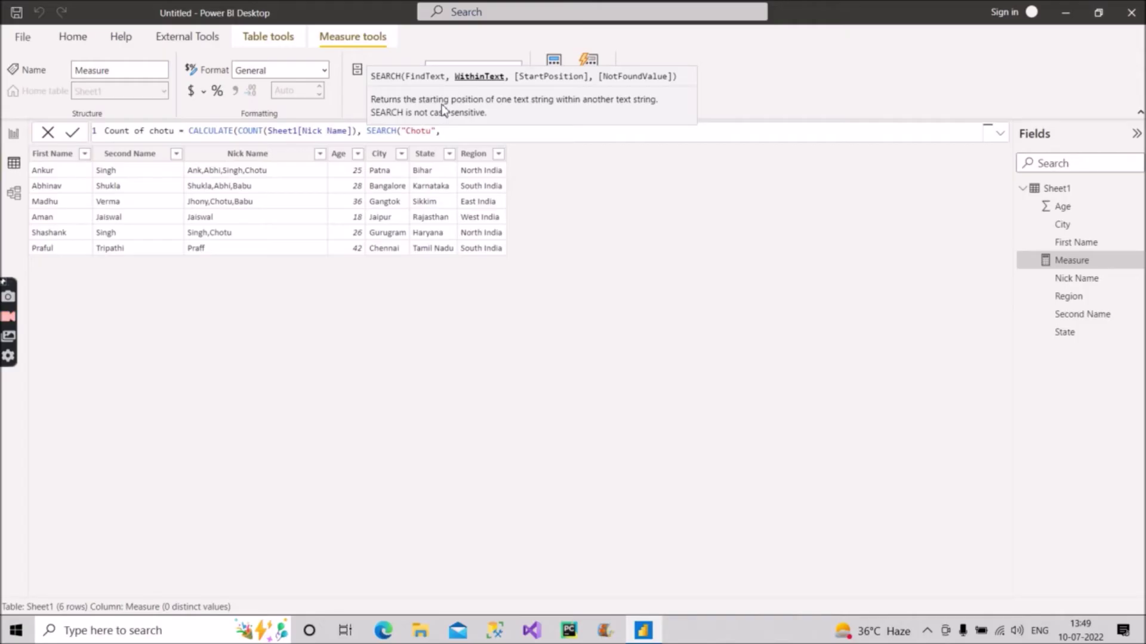
text(nic)
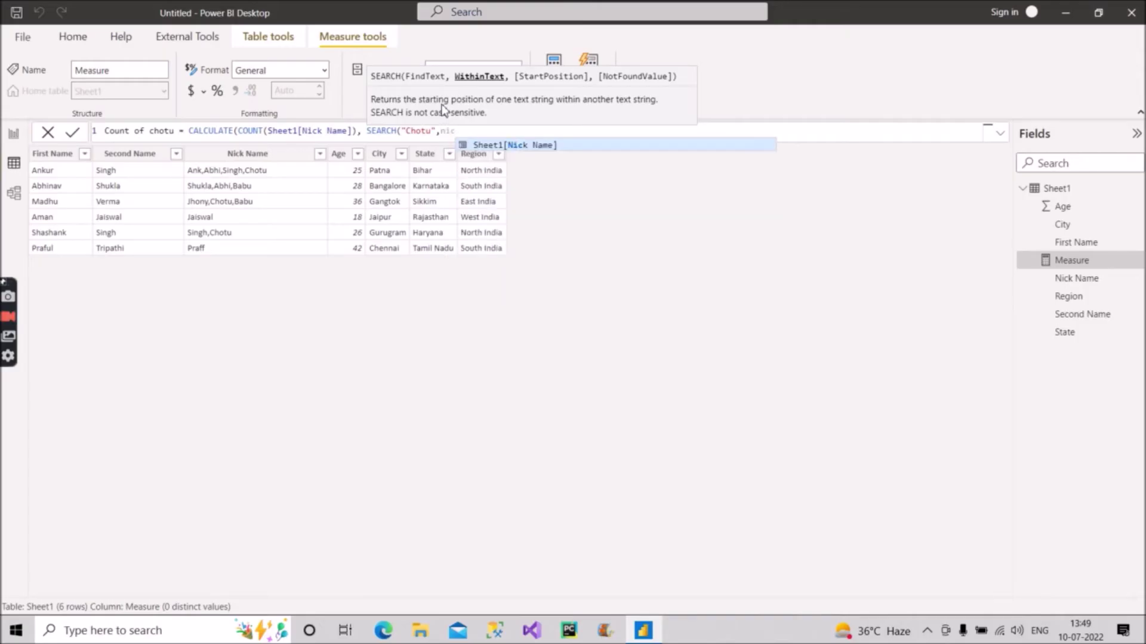
key(Tab)
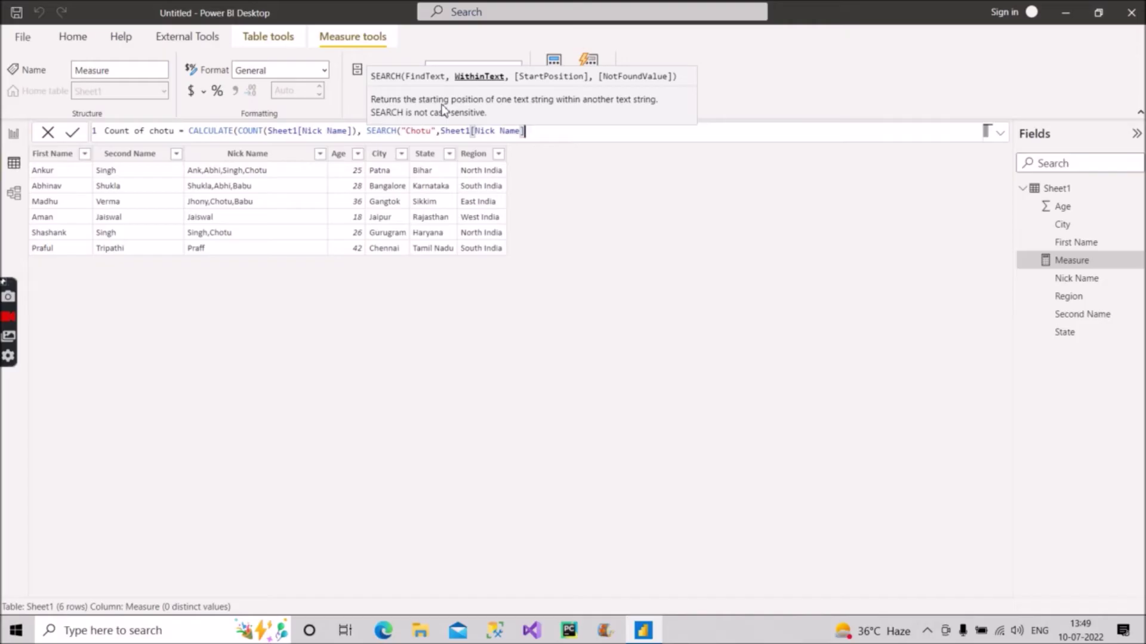
text(,)
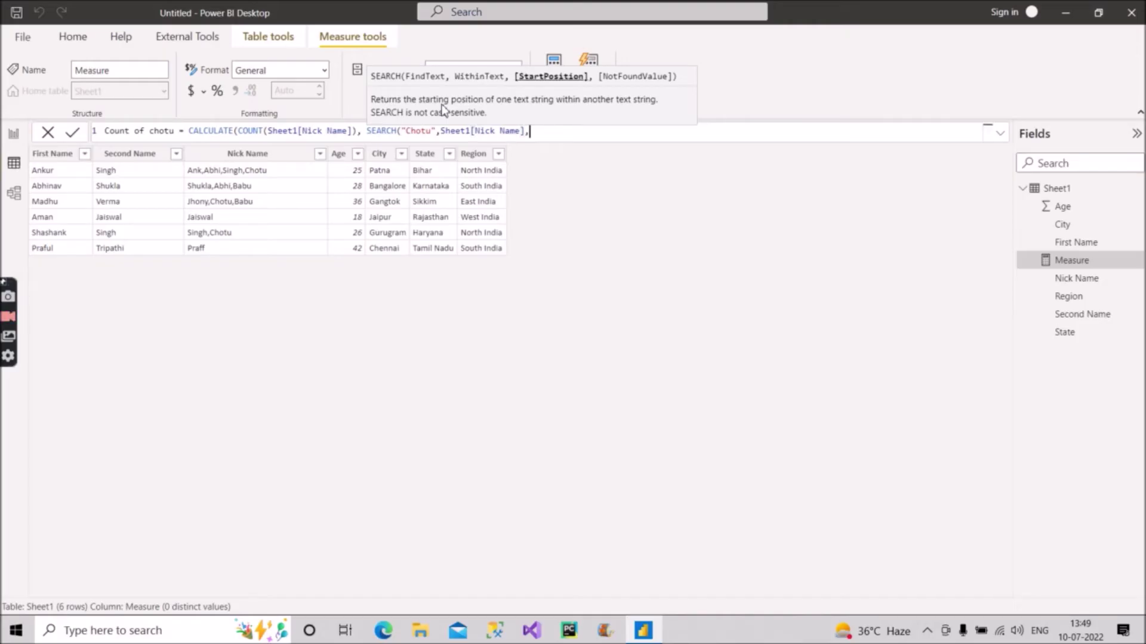
text(1)
text(,0)
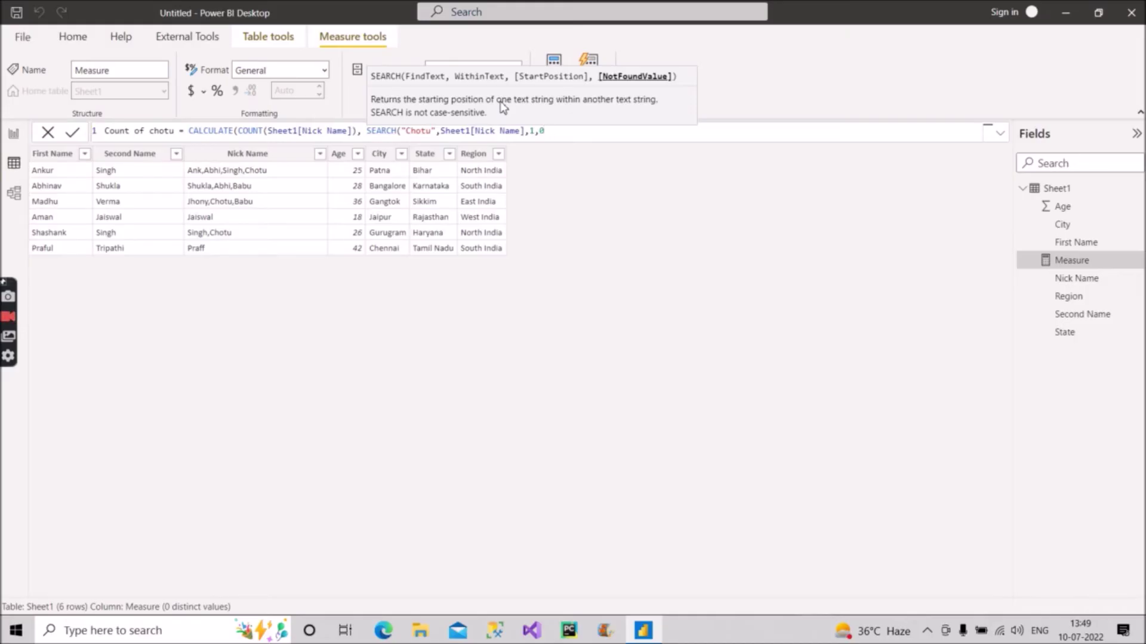
text()))
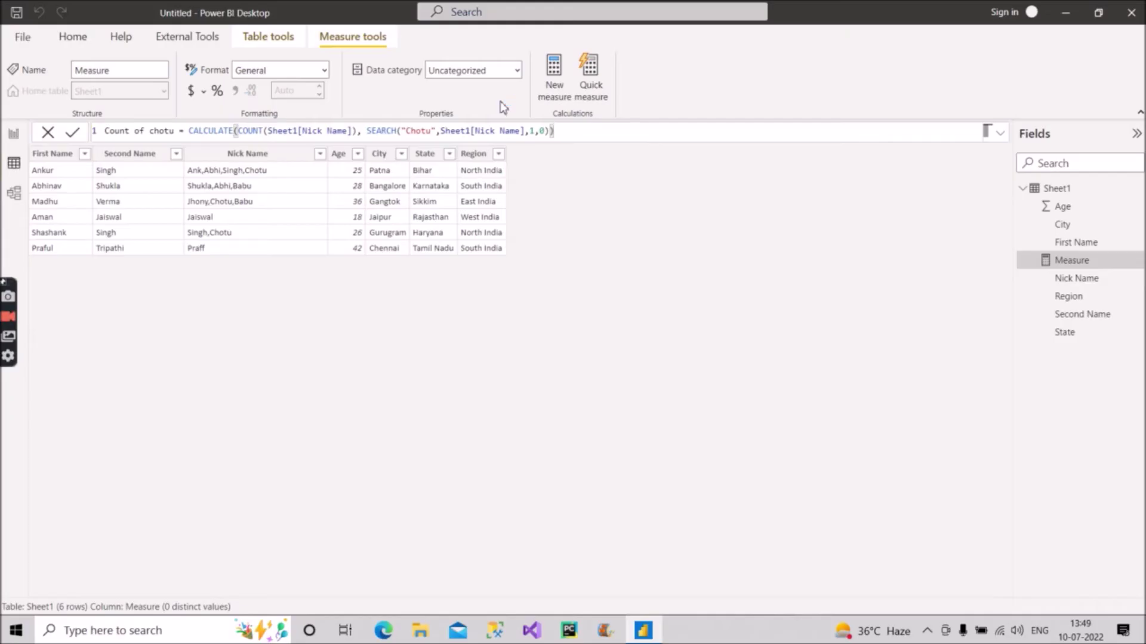
key(Return)
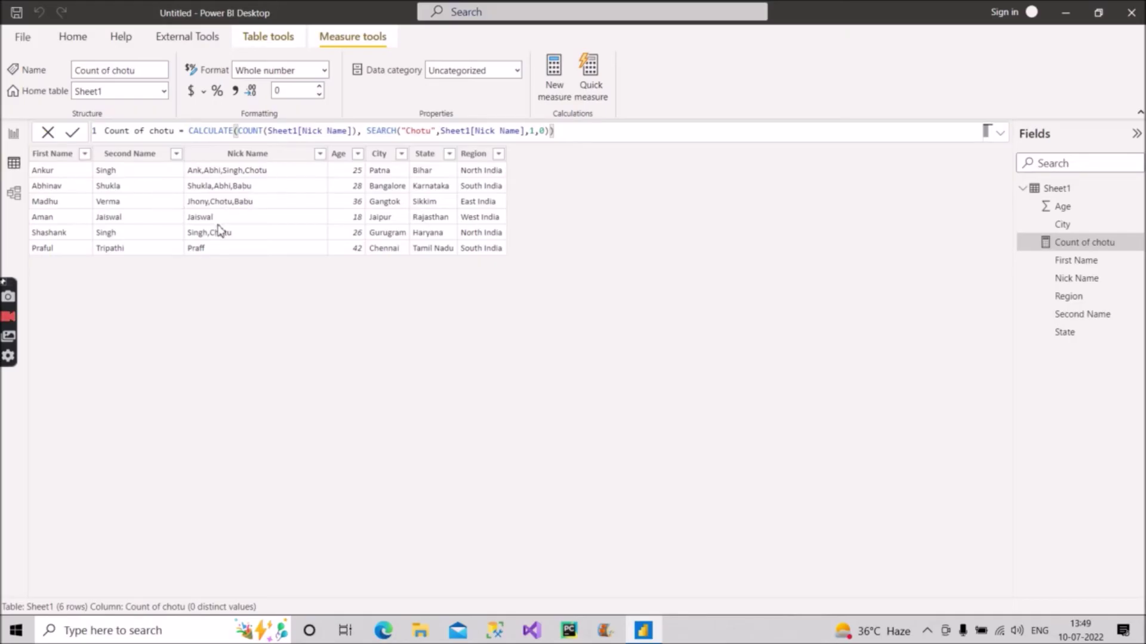
- On the report page, add a Count of chotu card showing 3 and reposition it
click(14, 134)
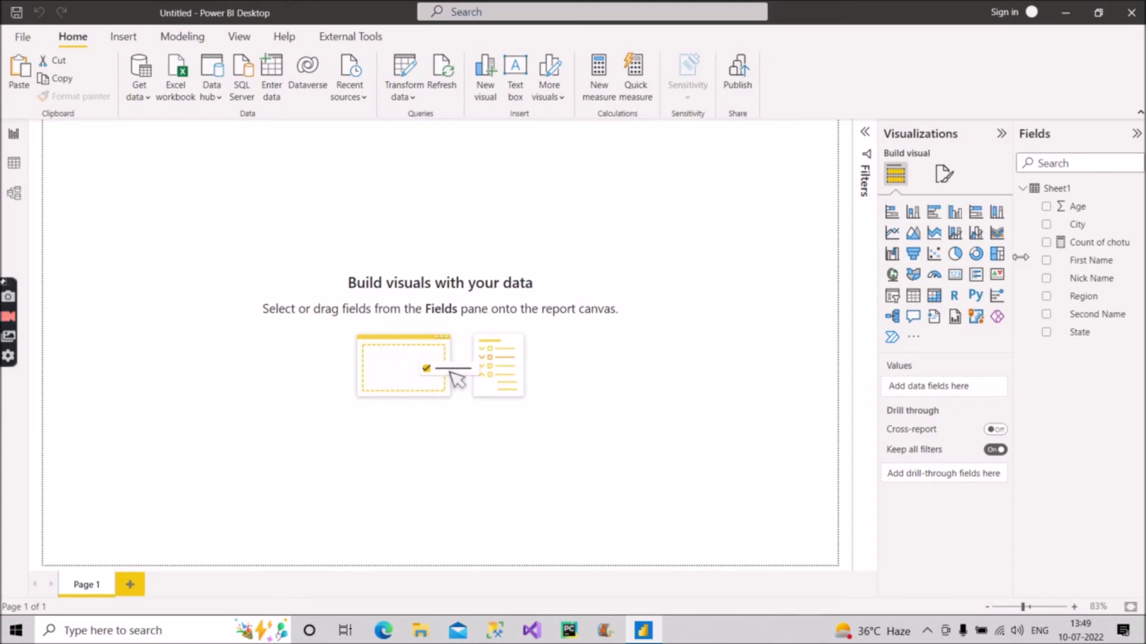
drag(1069, 242, 464, 268)
drag(440, 230, 372, 275)
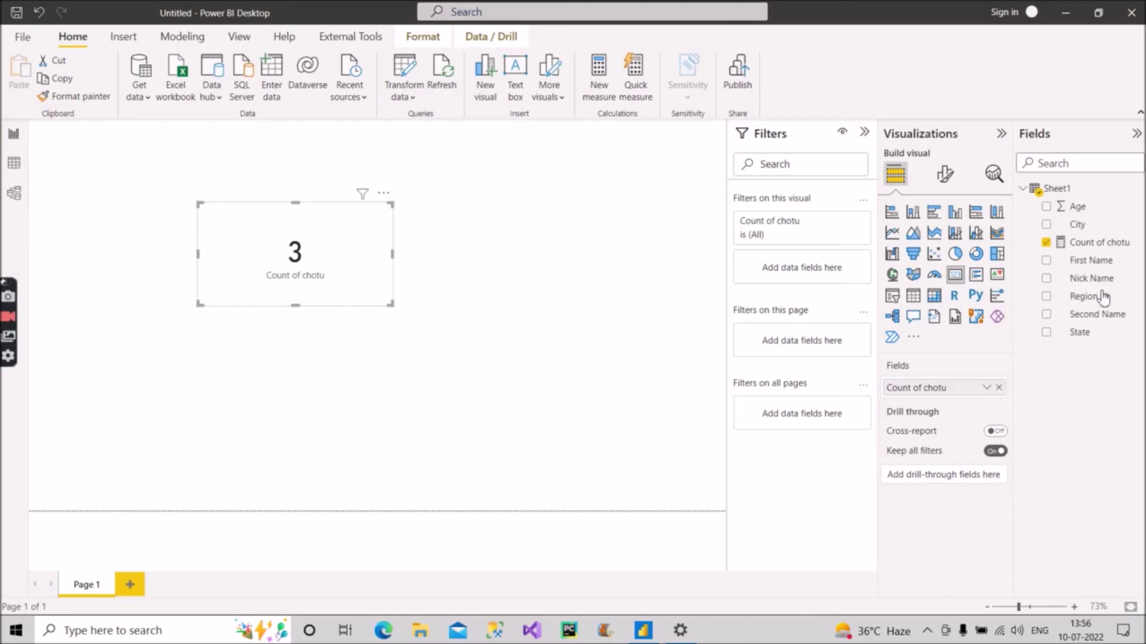
- Create a second measure reading '% of chotu = DIVIDE([Count of chotu],COUNTROWS(Sheet1'
right_click(1070, 266)
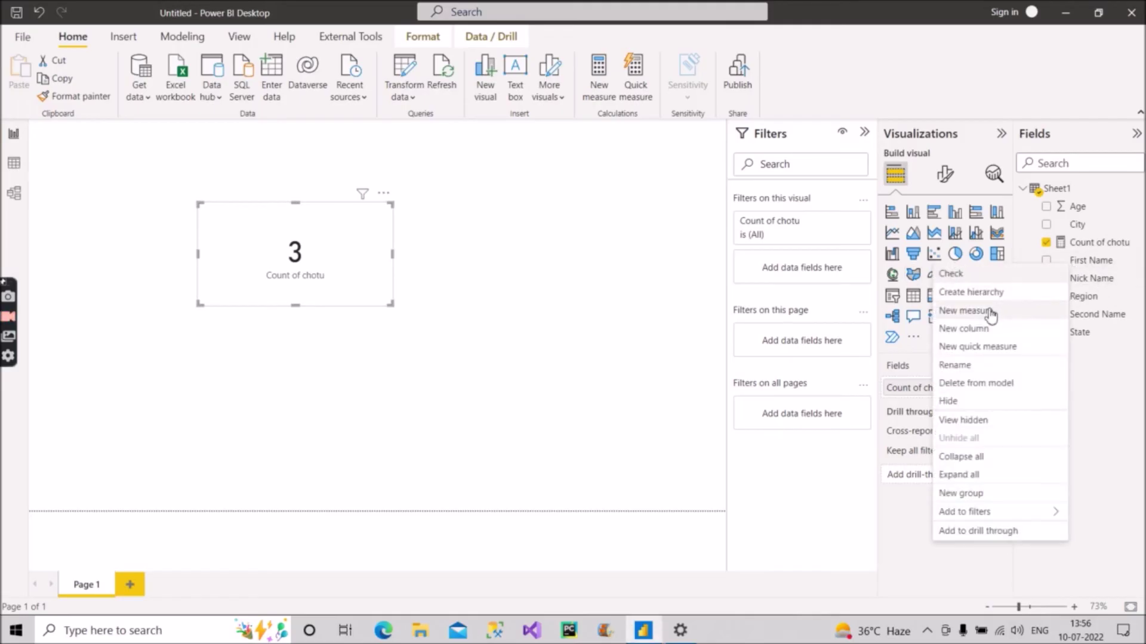
click(991, 312)
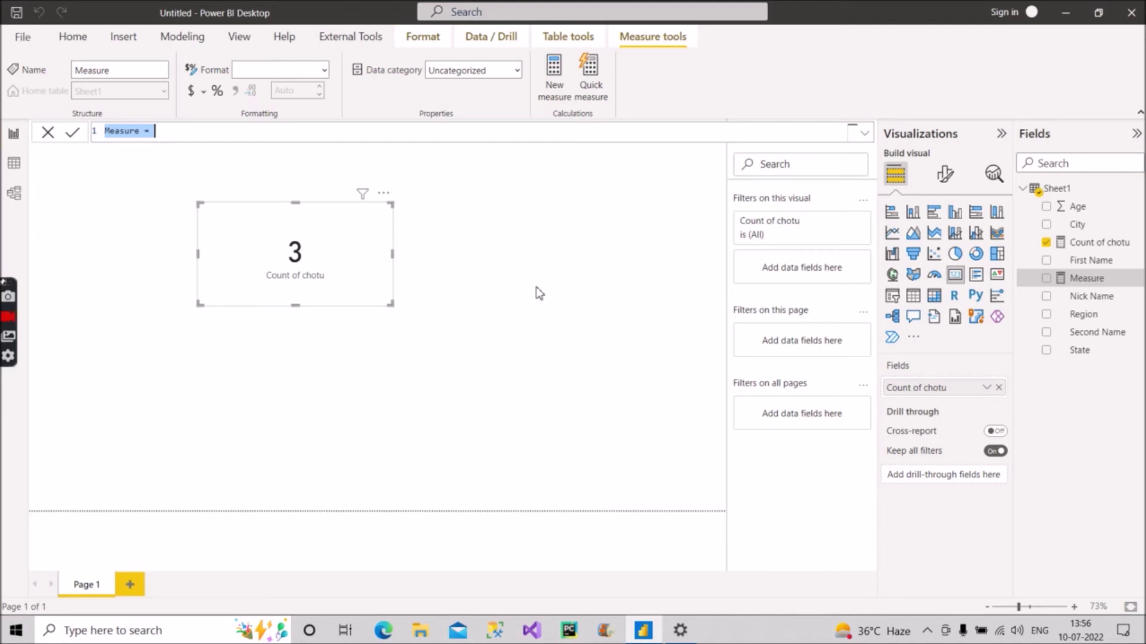
text(% of c)
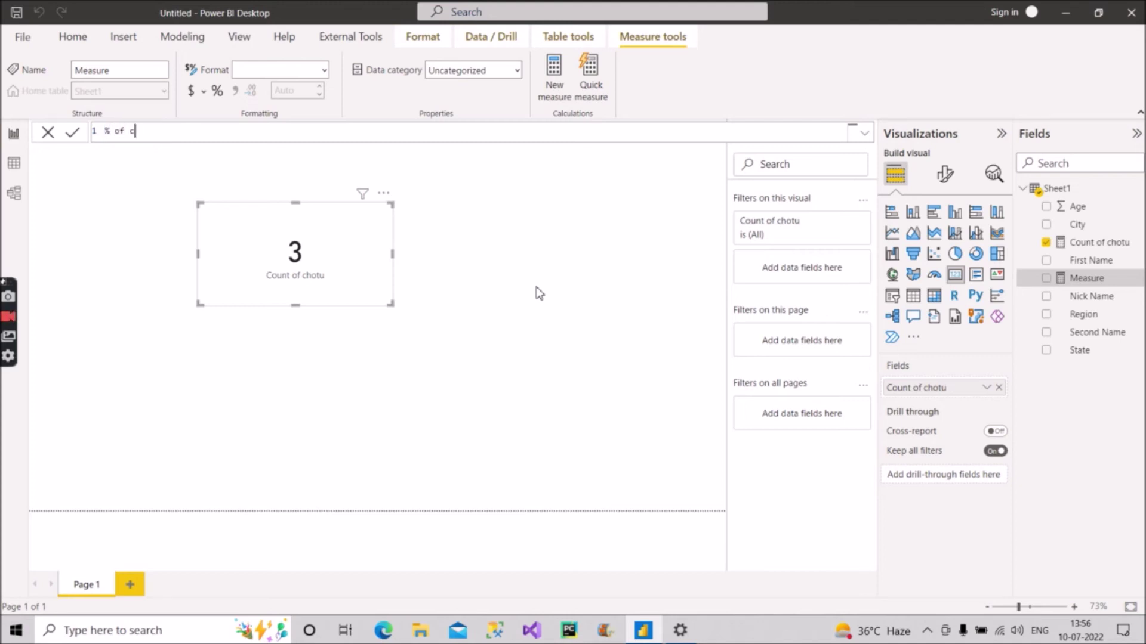
text(hotu = Divi)
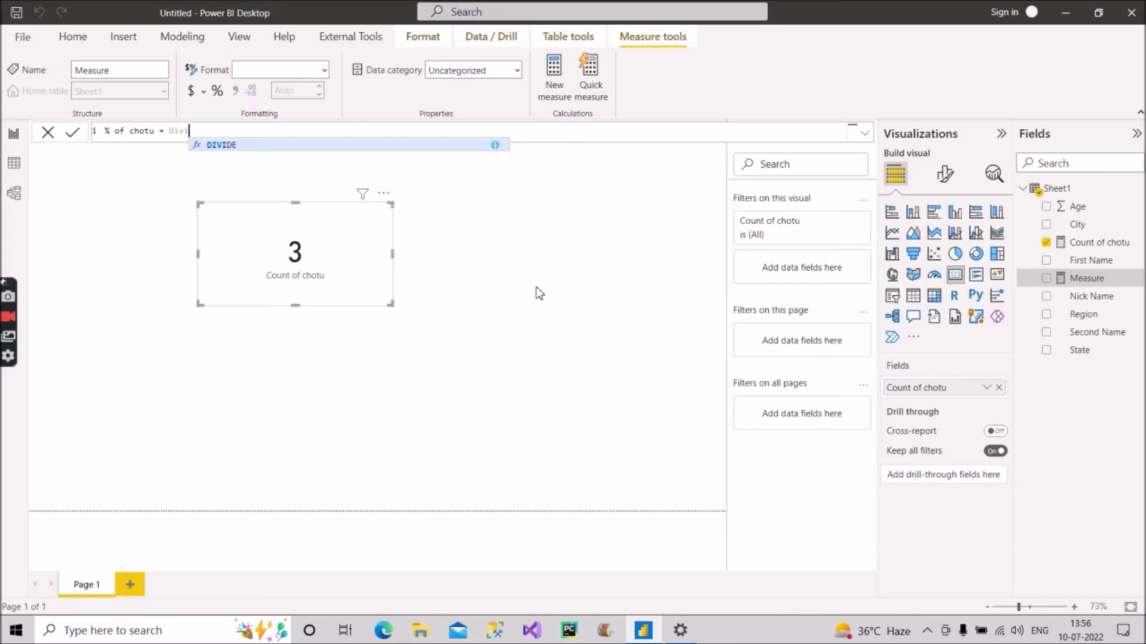
key(Tab)
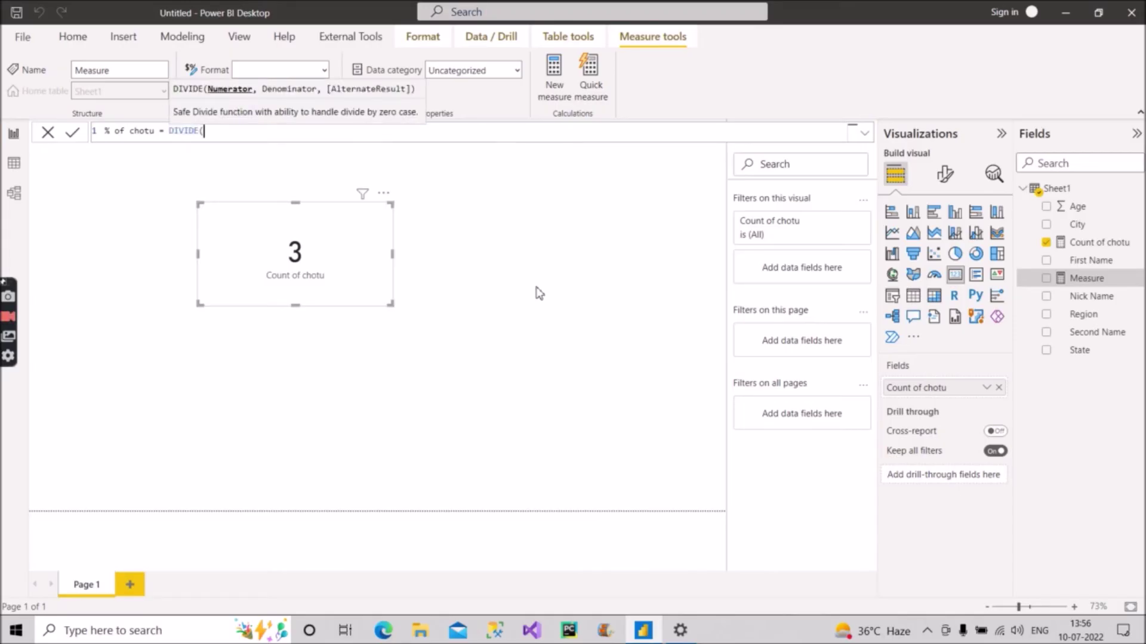
text(count)
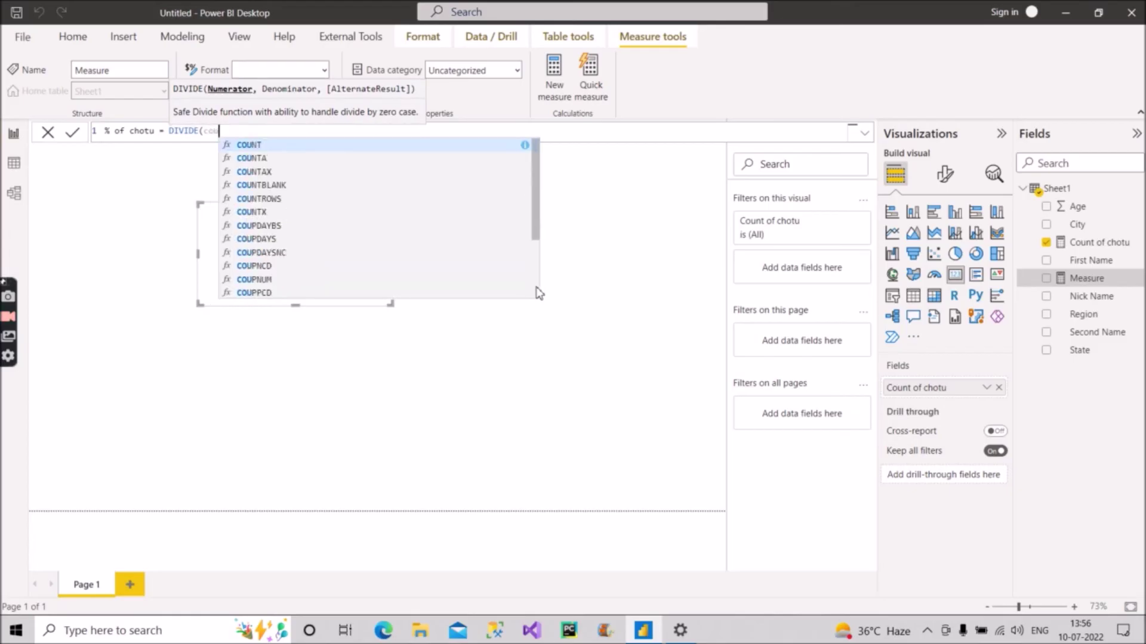
key(Down)
key(Down)
key(Down)
key(Down)
key(Down)
key(Down)
key(Down)
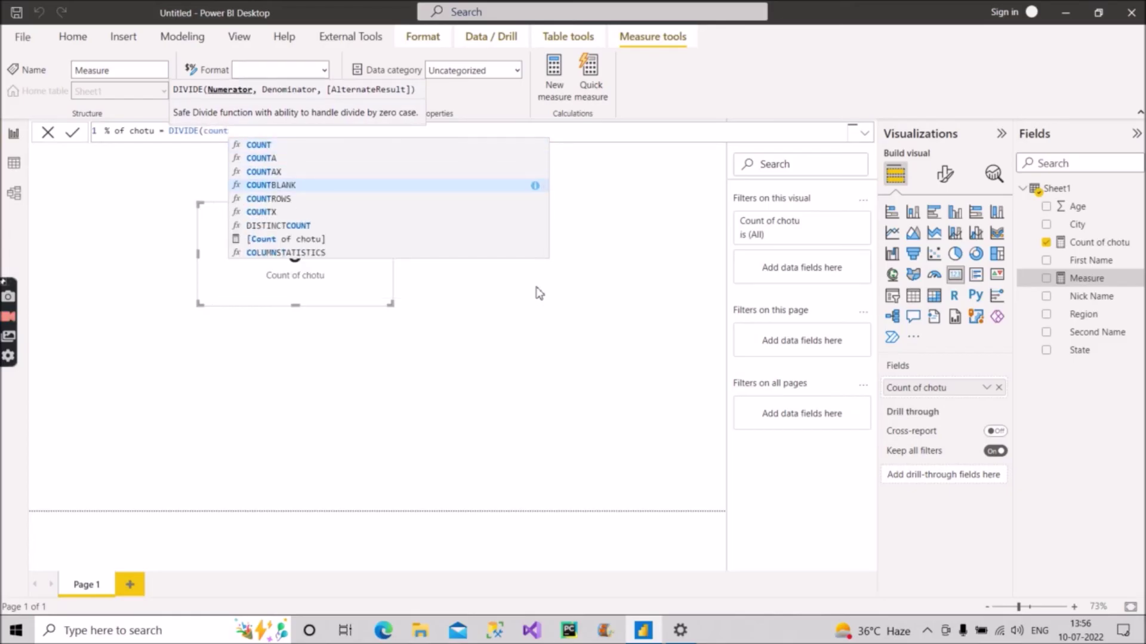
key(Tab)
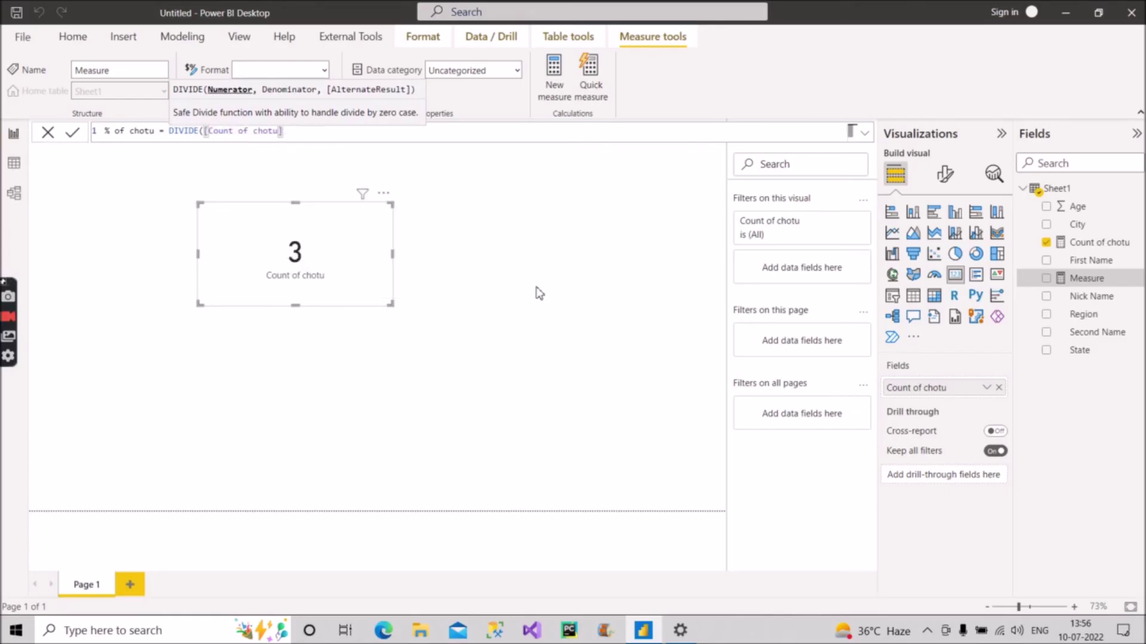
text(,)
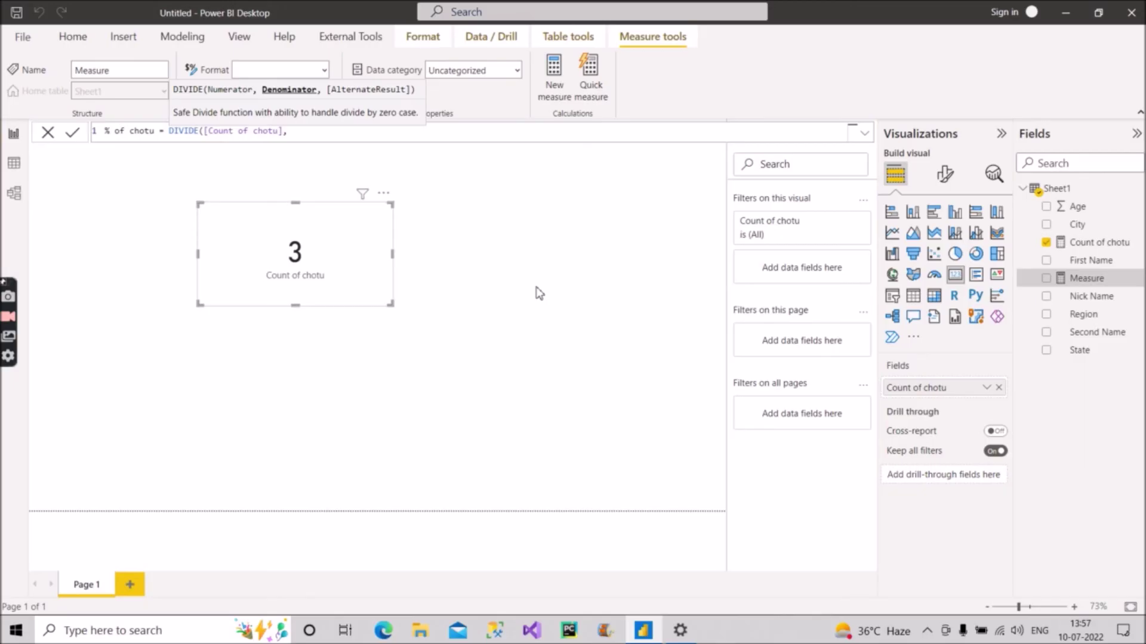
text(cou)
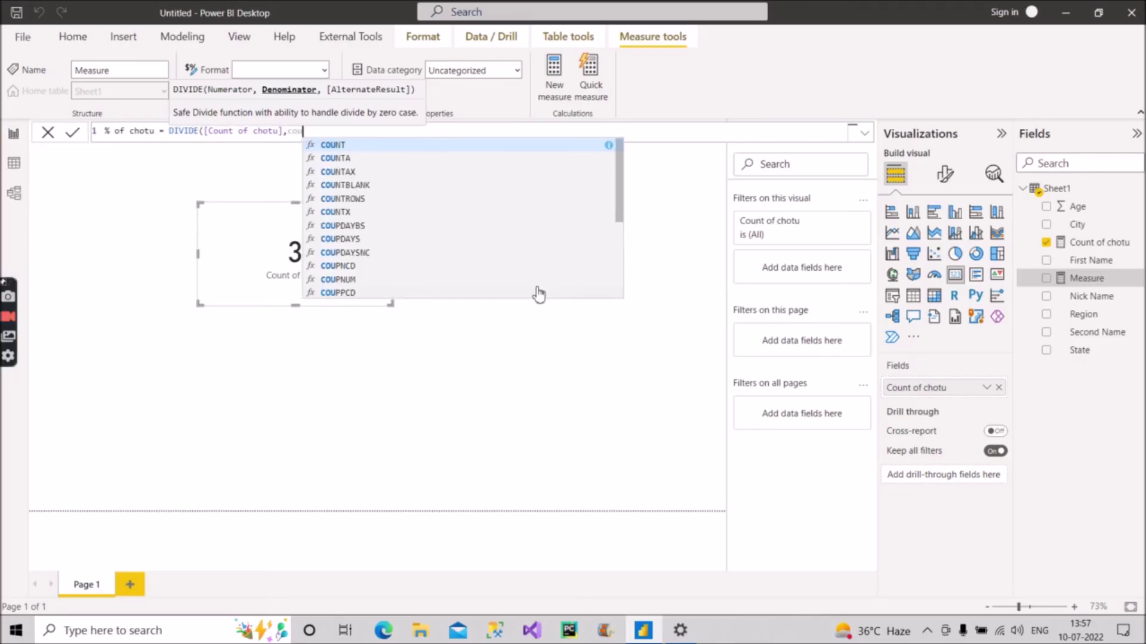
text(ntr)
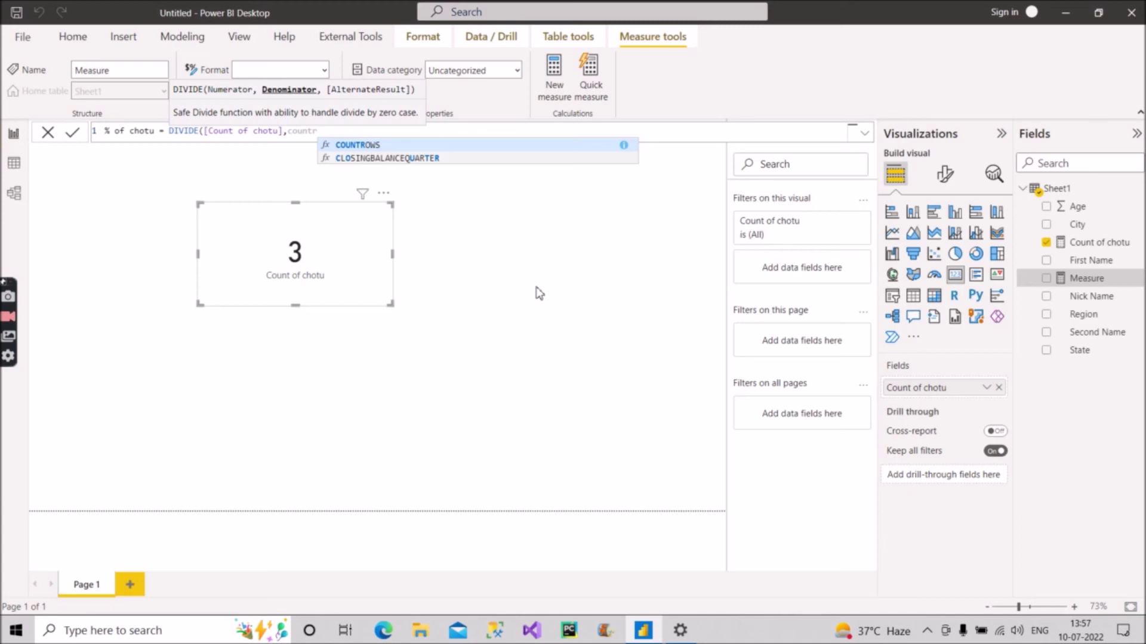
key(Tab)
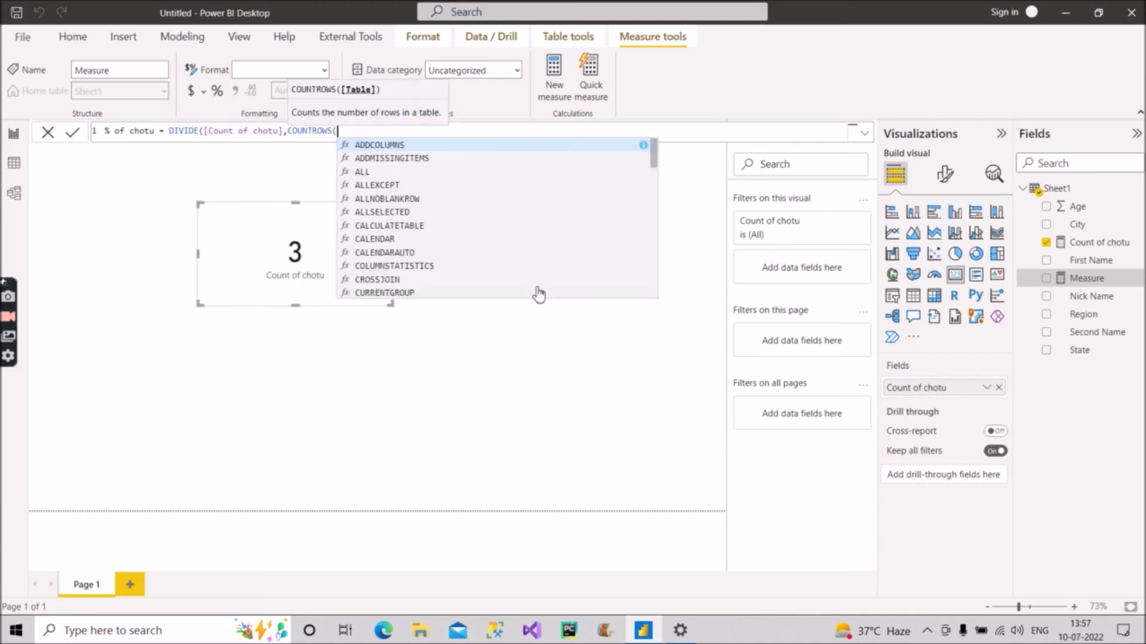
text(Sheet1)
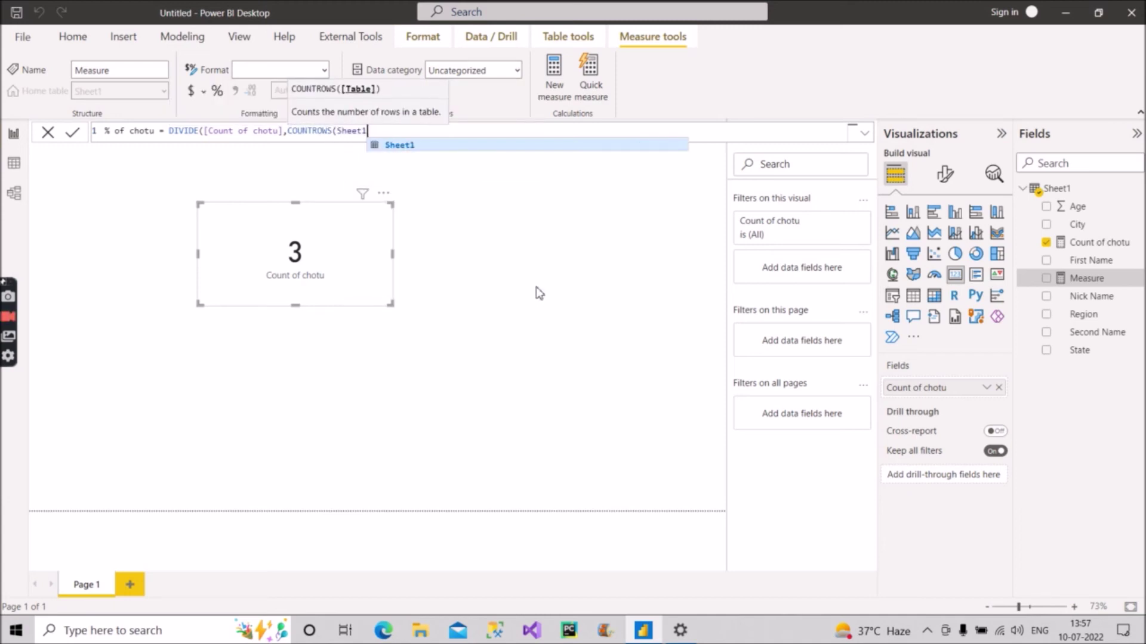
text())
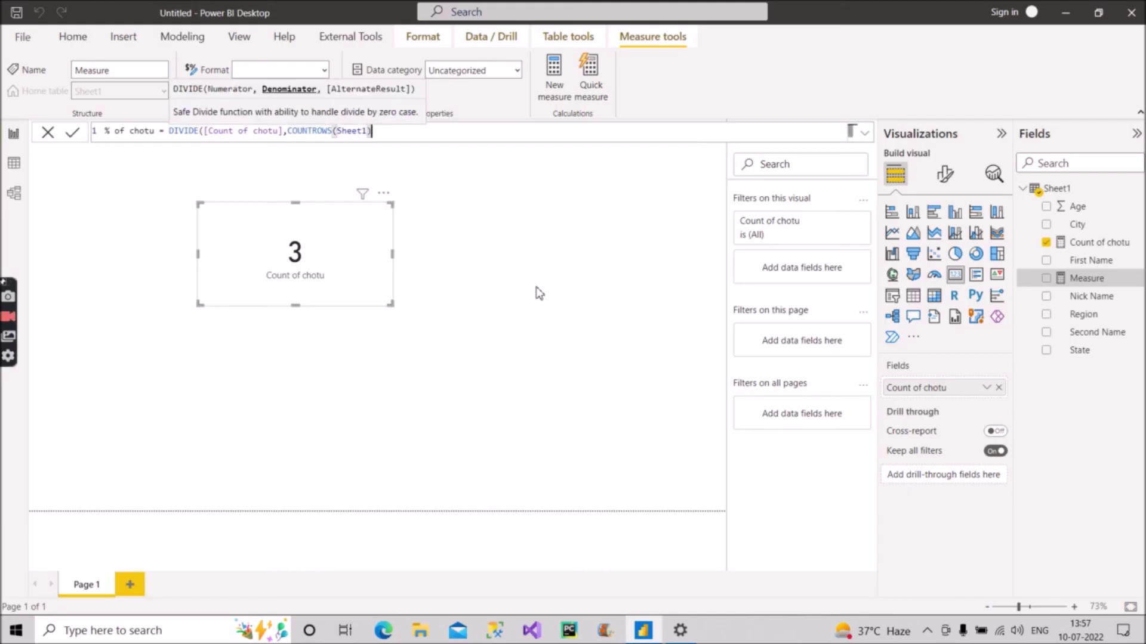
text())
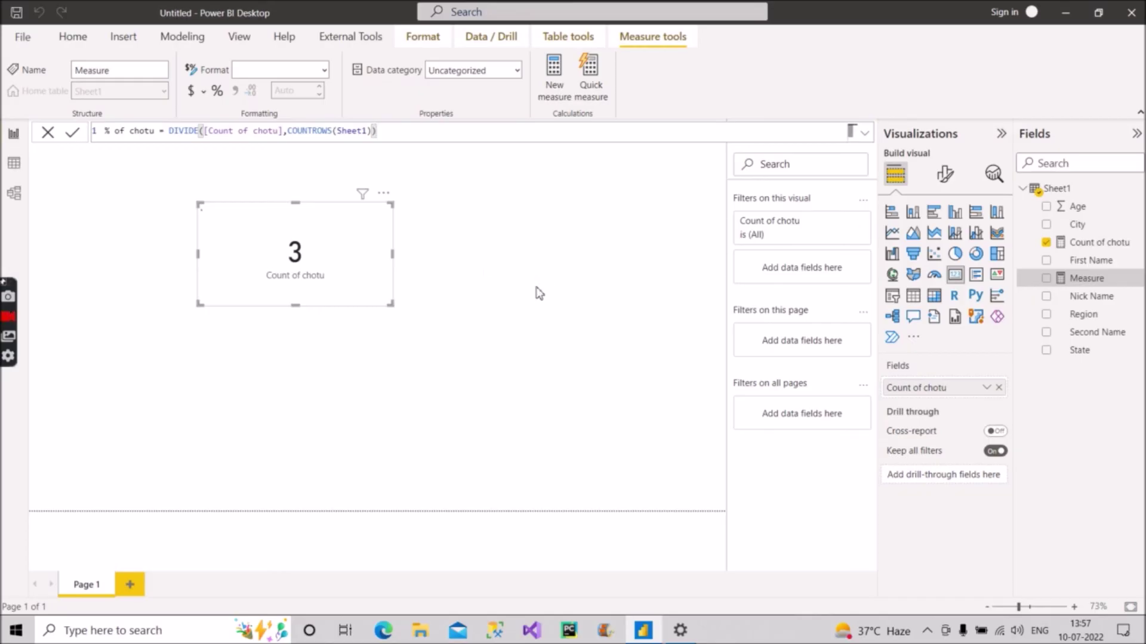
- Commit % of chotu, format it as Percentage with 2 decimals, and view the Sheet1 data
key(Return)
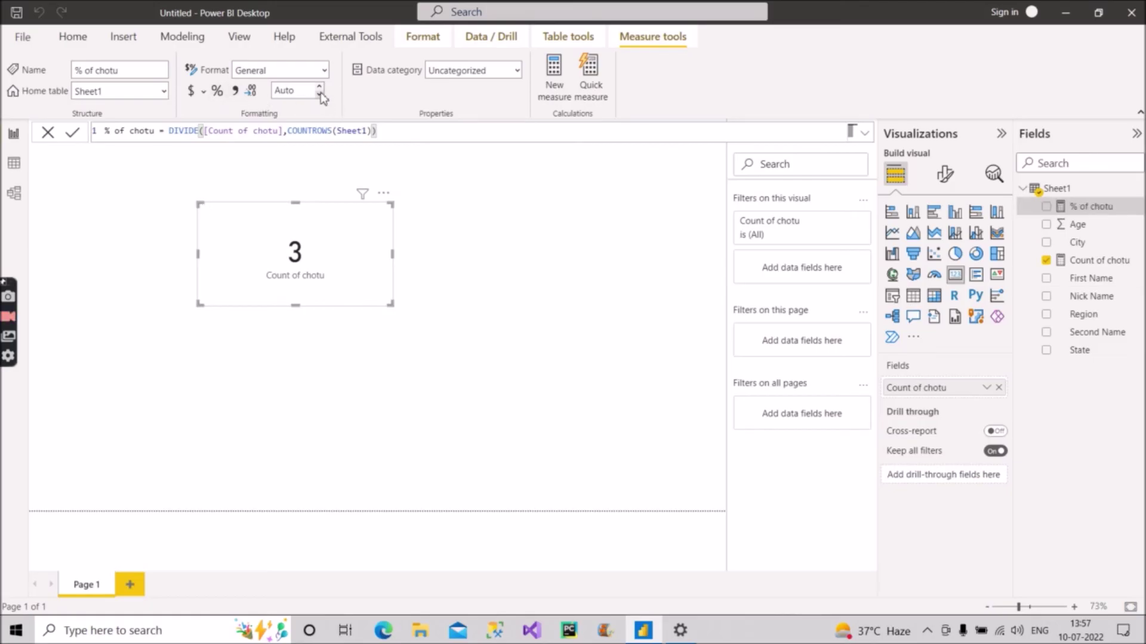
click(325, 72)
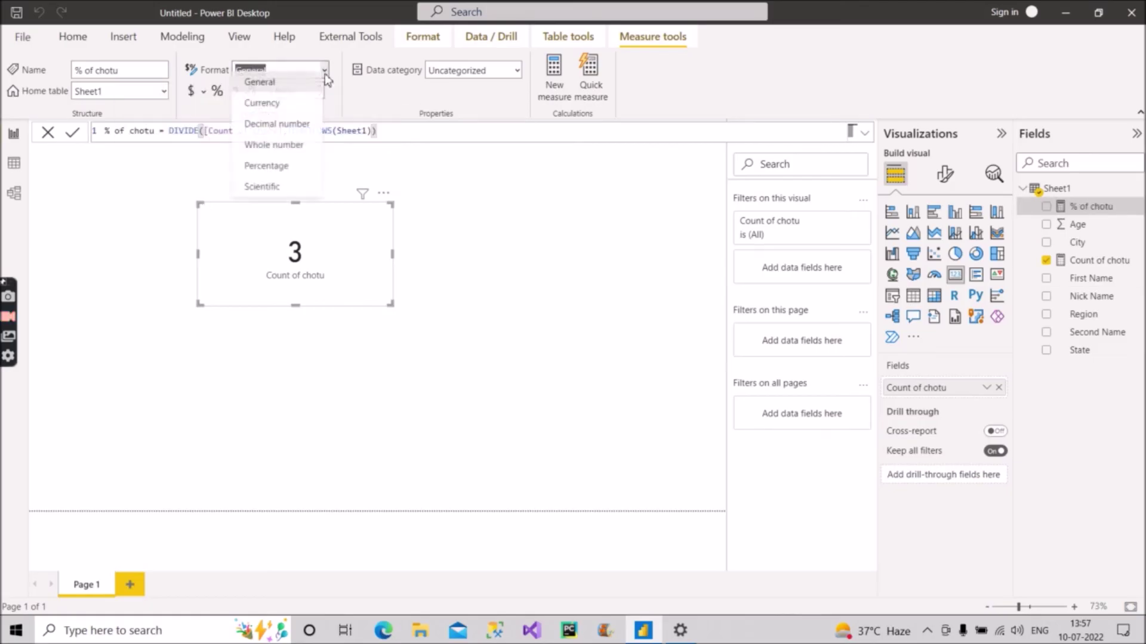
key(Escape)
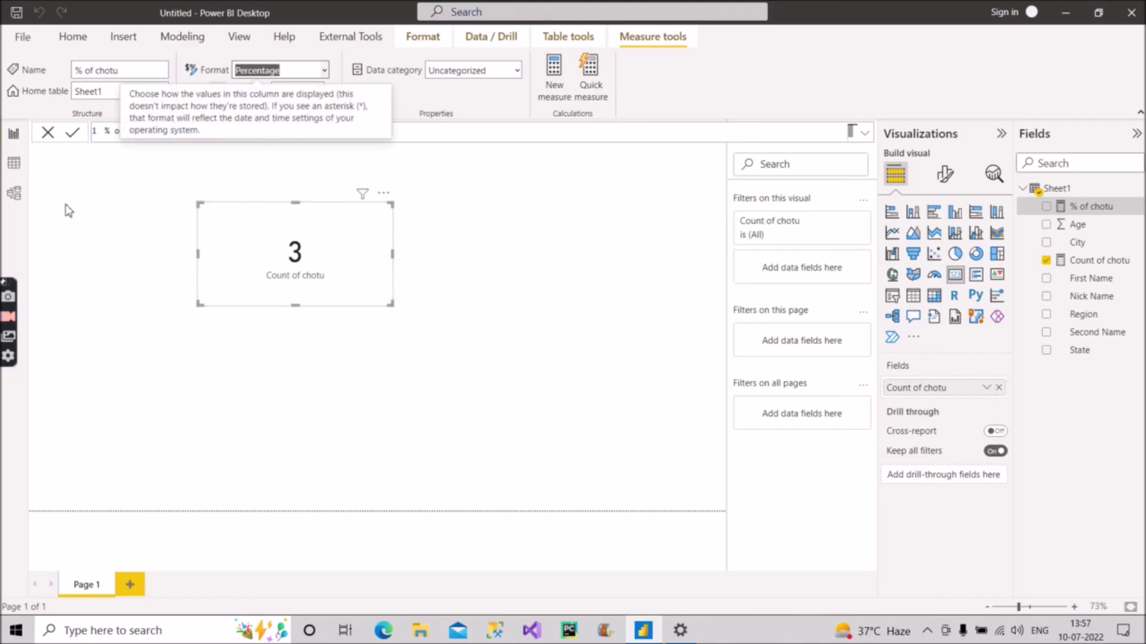
click(14, 167)
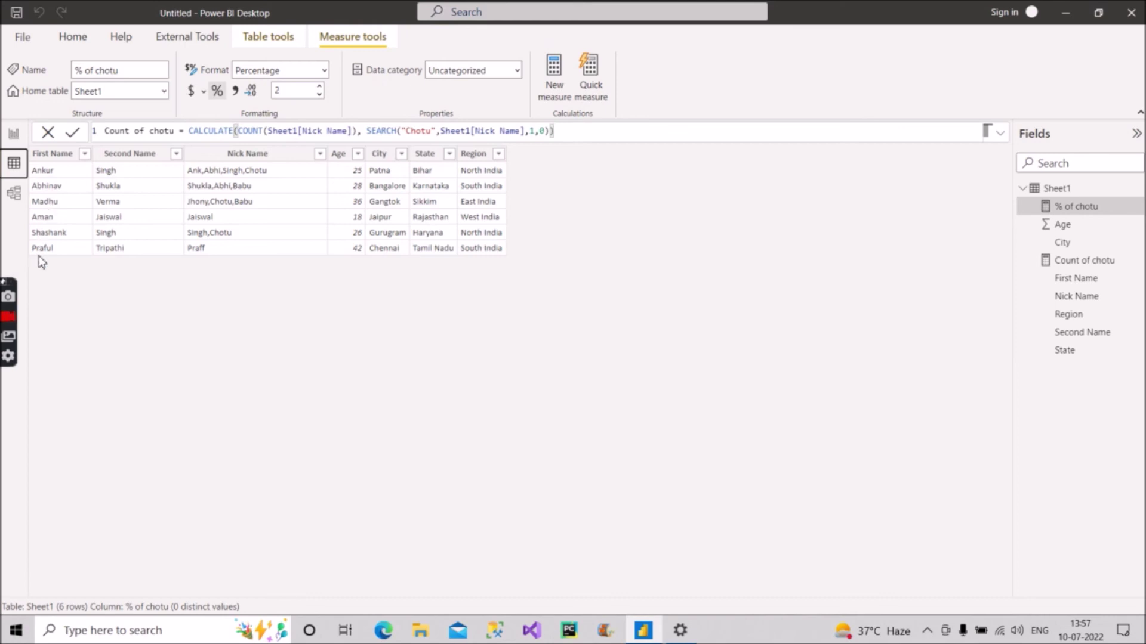
- Add a % of chotu card showing 50.00% beside the Count of chotu card
click(14, 135)
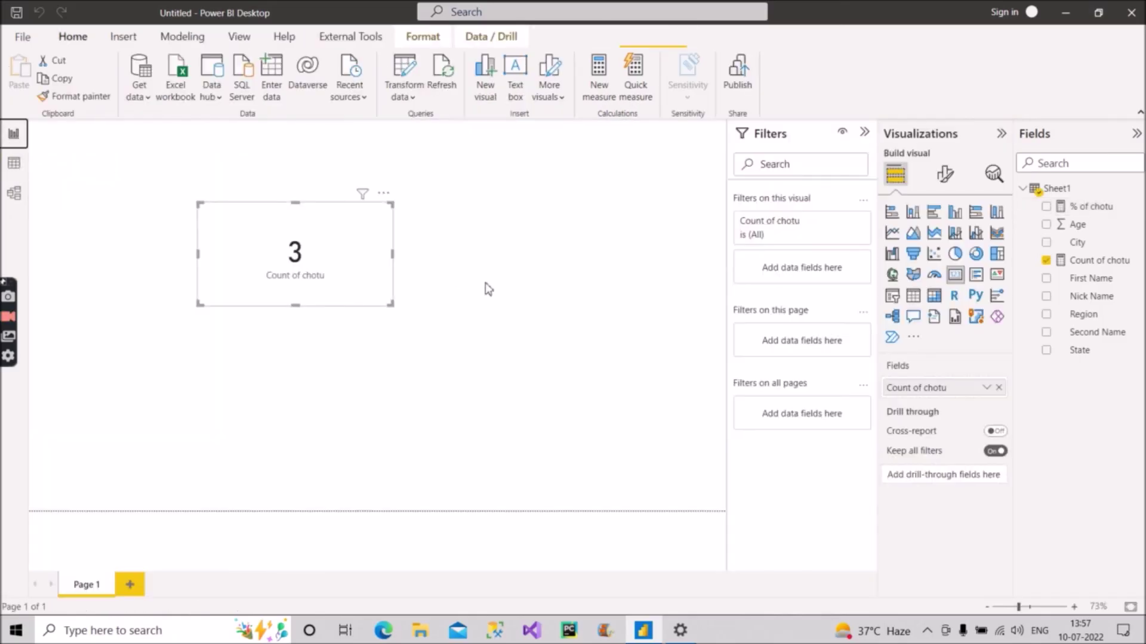
key(Escape)
drag(1092, 207, 519, 245)
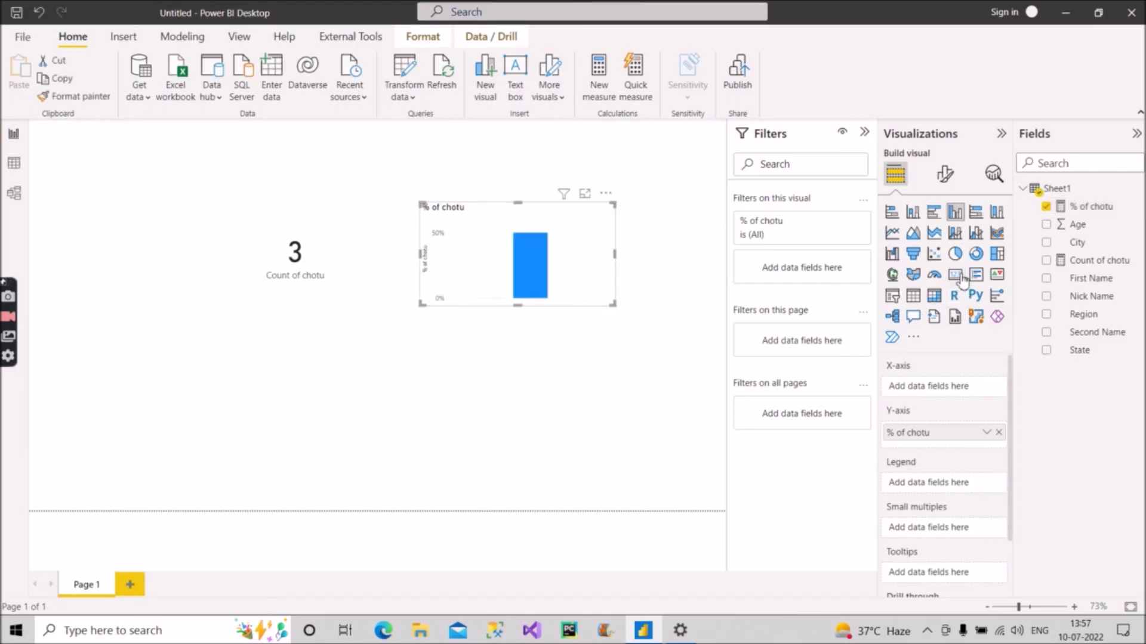
click(955, 275)
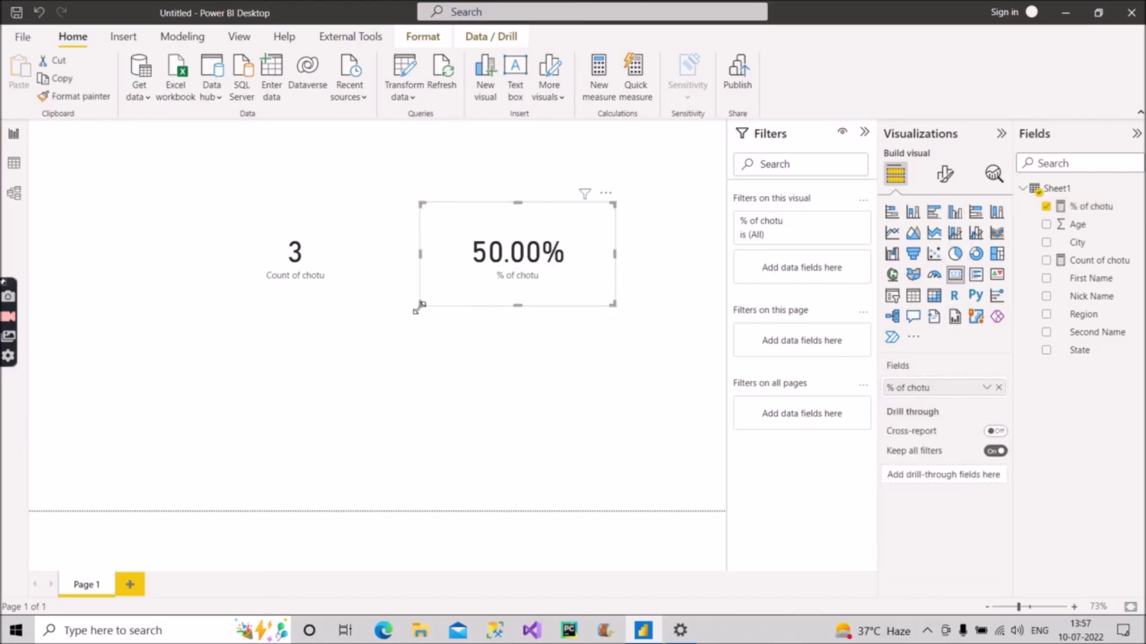
drag(421, 306, 469, 293)
click(331, 290)
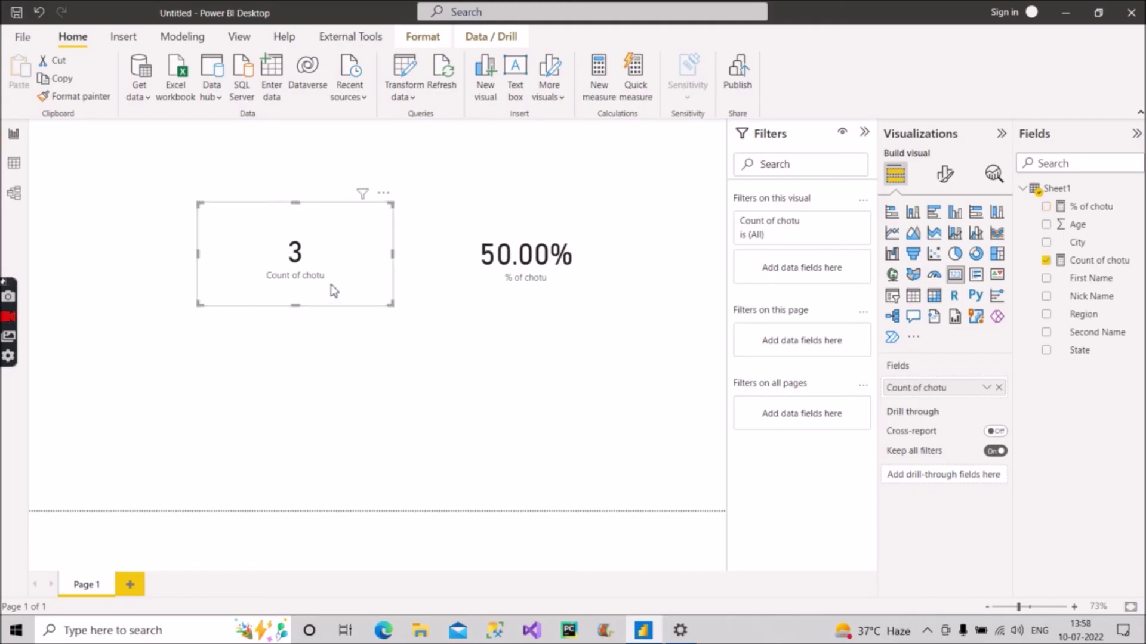